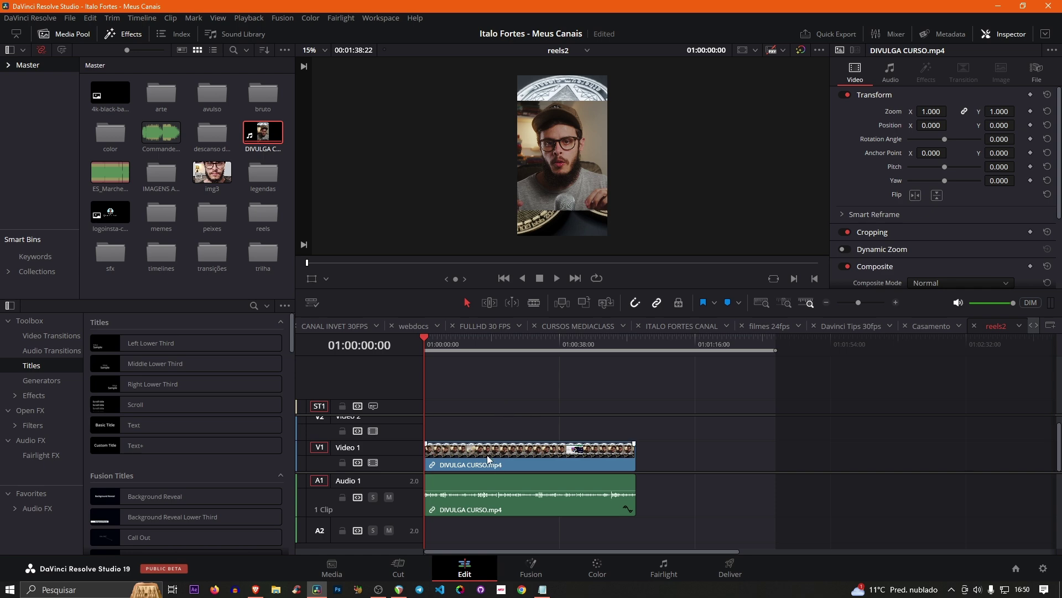
Step: On the Cut page, start creating subtitles from the reels2 timeline's audio, with Portuguese as the language
left_click(399, 567)
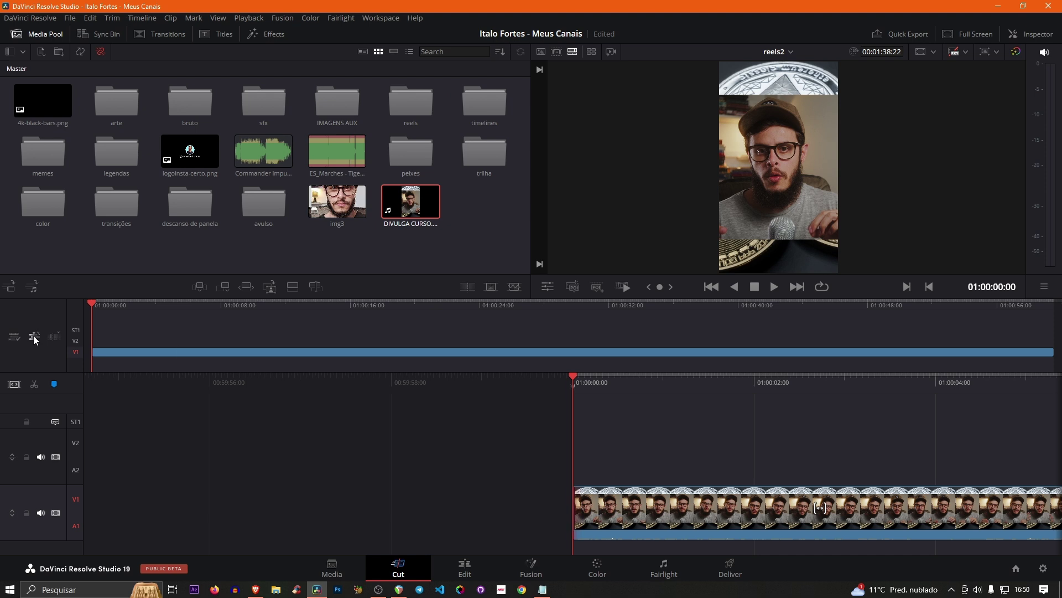
left_click(34, 336)
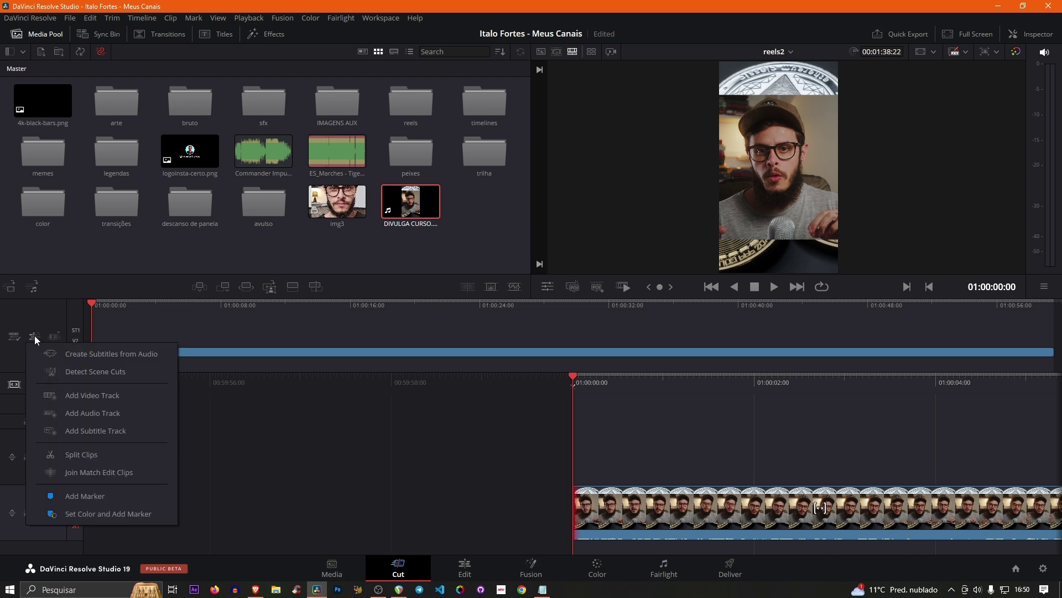
left_click(99, 355)
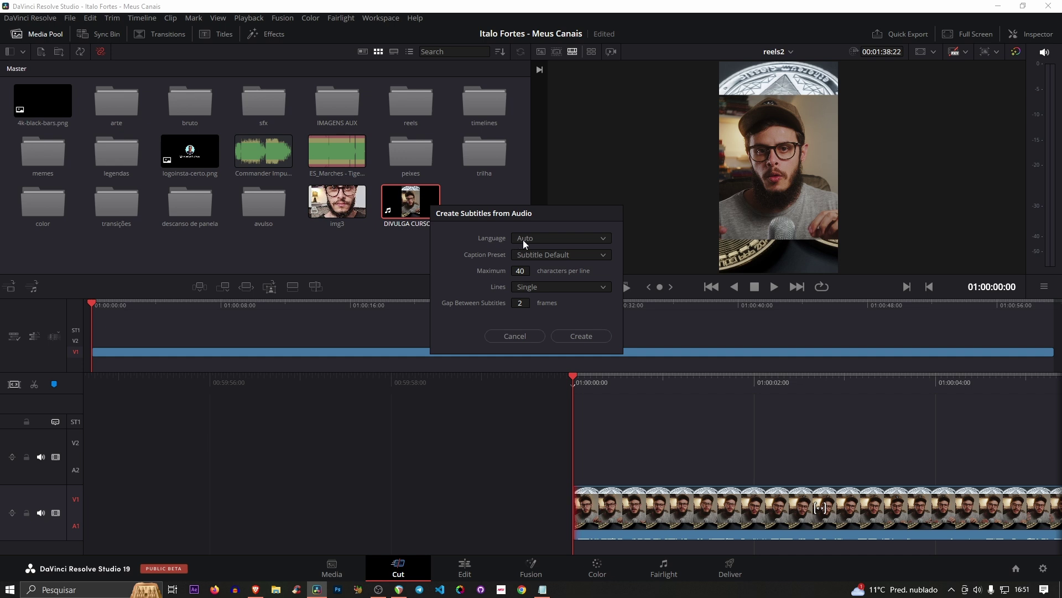
left_click(539, 241)
scroll(550, 299, "down", 2)
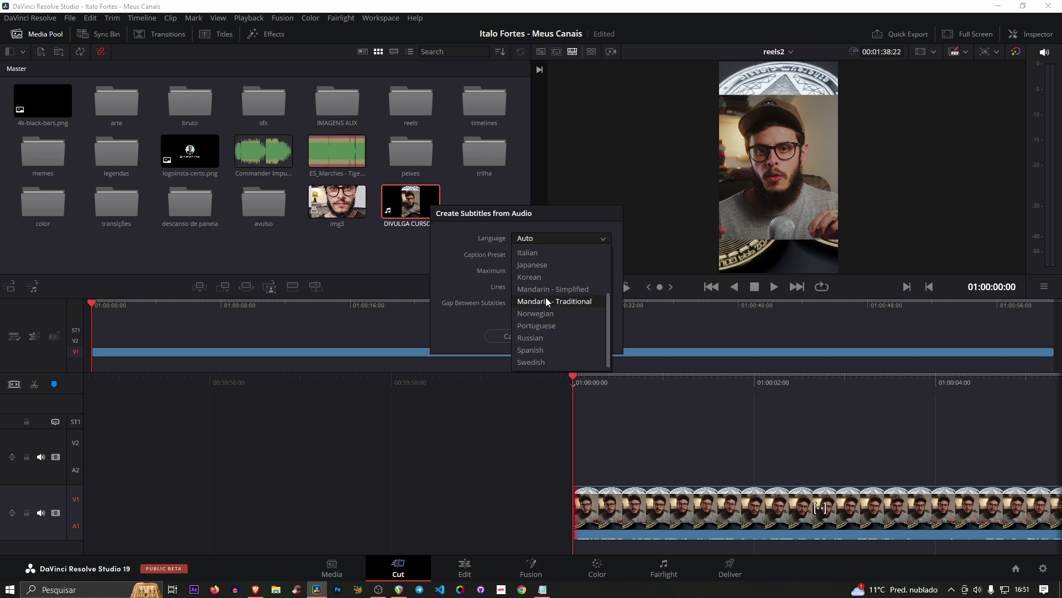
left_click(546, 327)
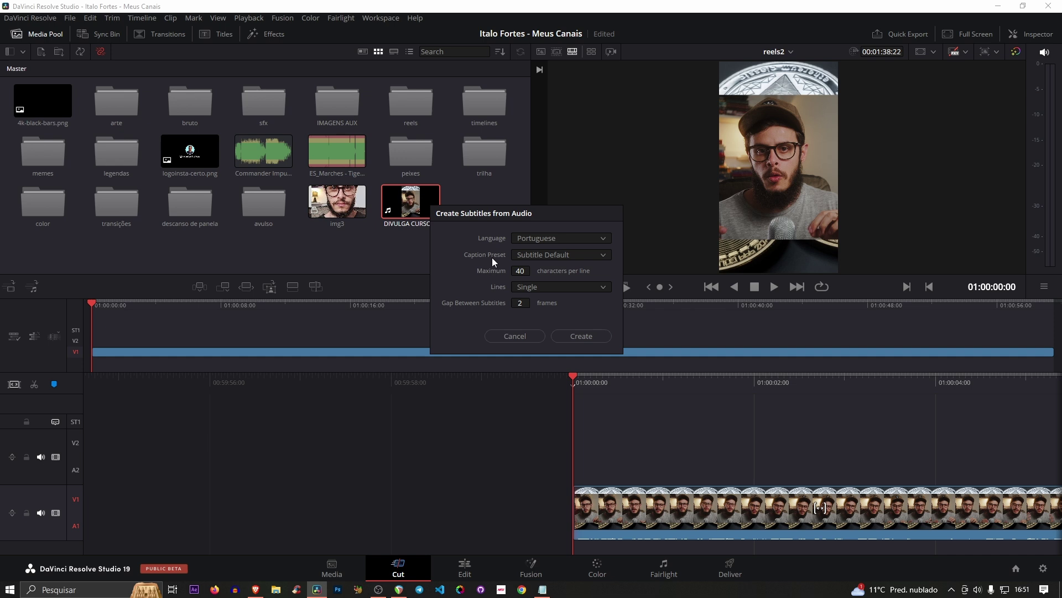
Step: Configure the subtitles with the Netflix caption preset, a maximum of 20 characters per line and double lines
left_click(526, 253)
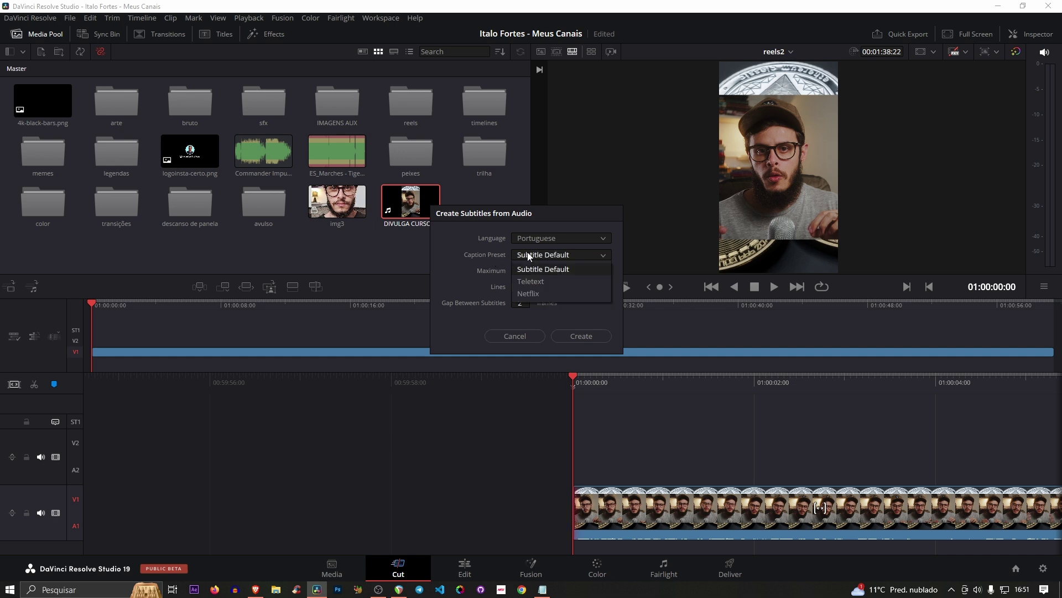
left_click(536, 293)
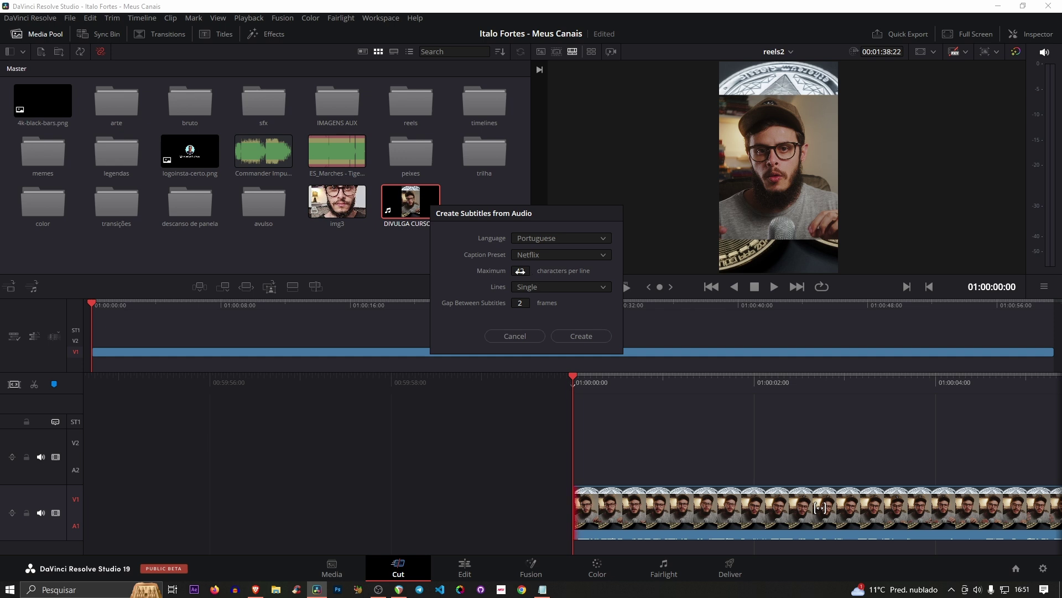
left_click_drag(515, 269, 494, 269)
type("20")
left_click(543, 285)
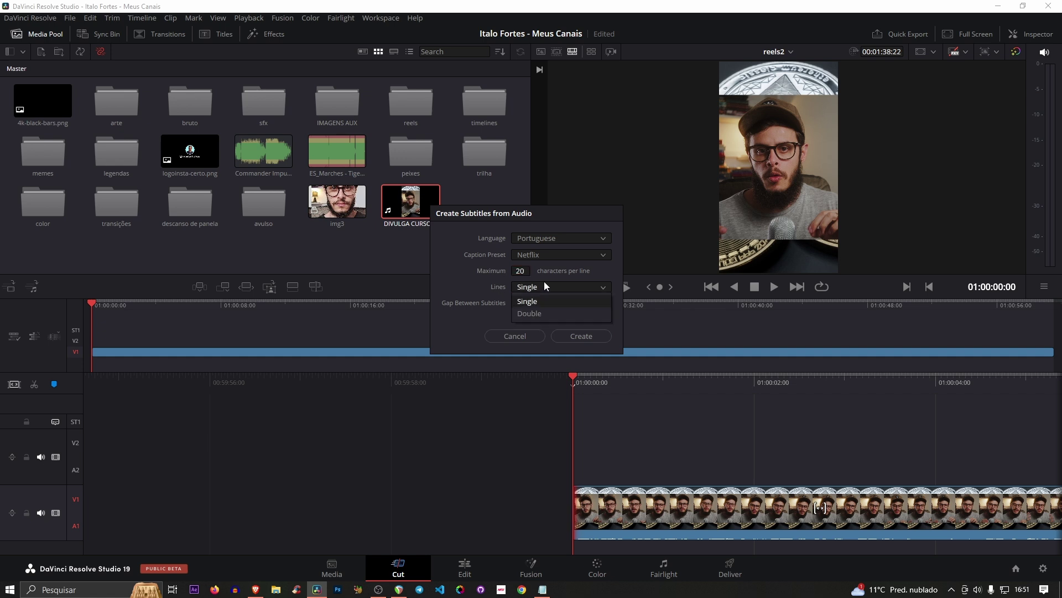
left_click(538, 314)
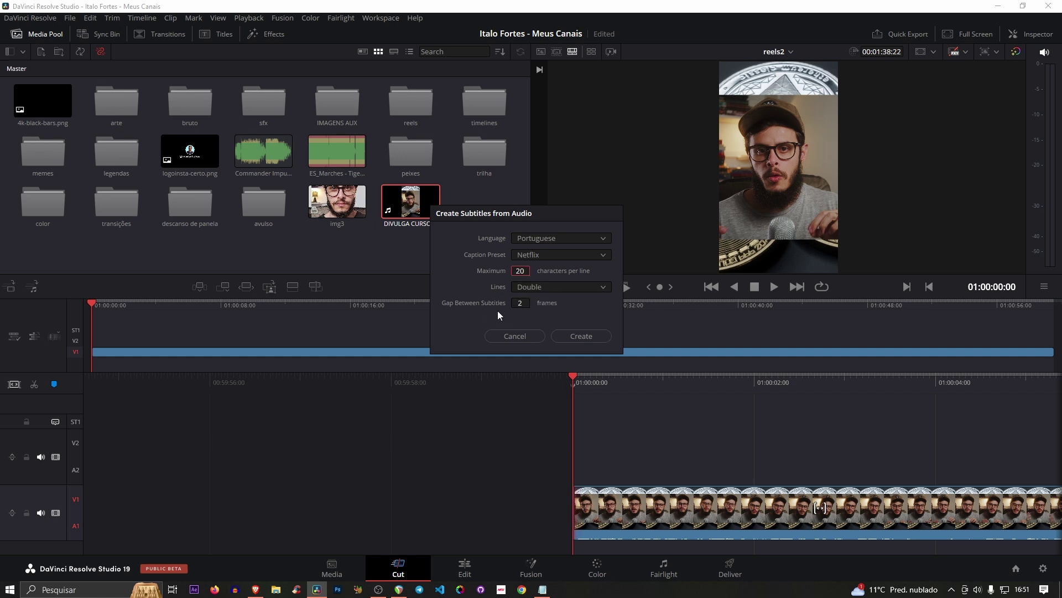
Step: Set the gap between subtitles to 0 frames and create the subtitles
left_click(521, 303)
key("BackSpace")
type("0")
left_click(594, 339)
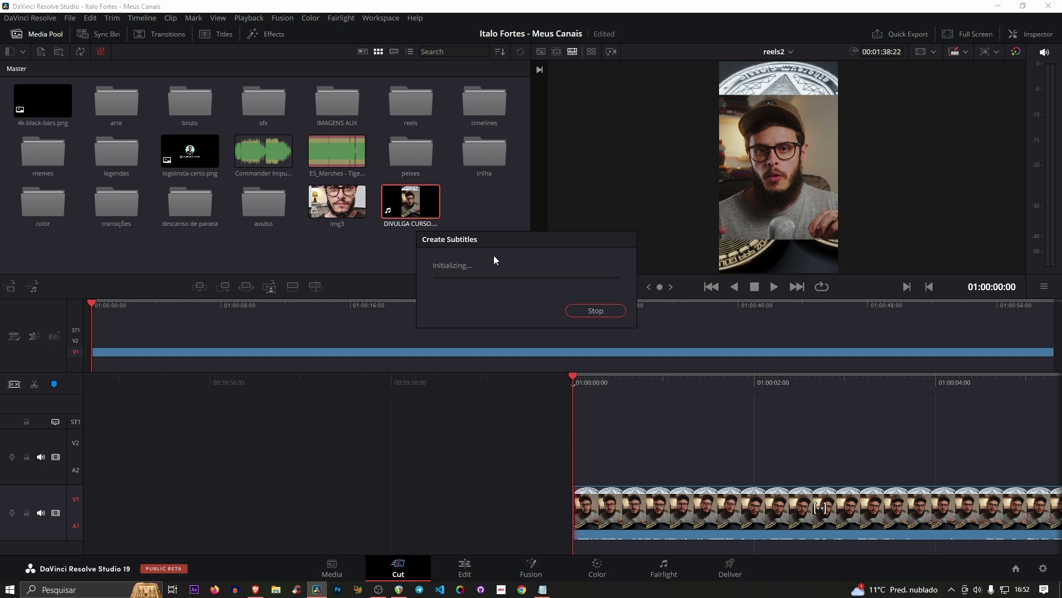
Step: On the Edit page, select all subtitle clips and examine the track-wide character style and available fonts
left_click(464, 572)
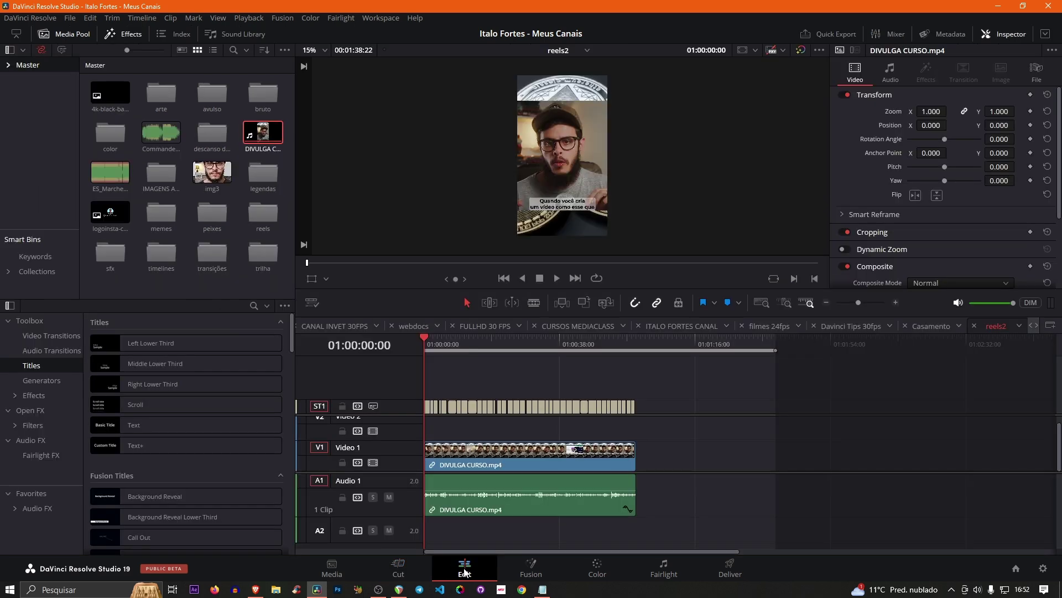
scroll(566, 420, "up", 2)
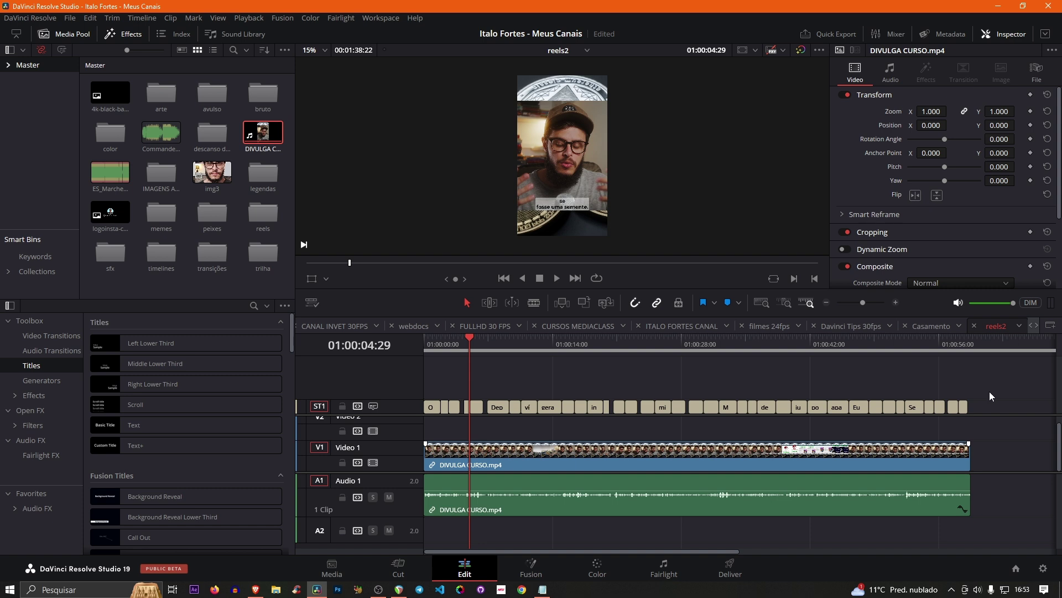
left_click_drag(995, 394, 419, 419)
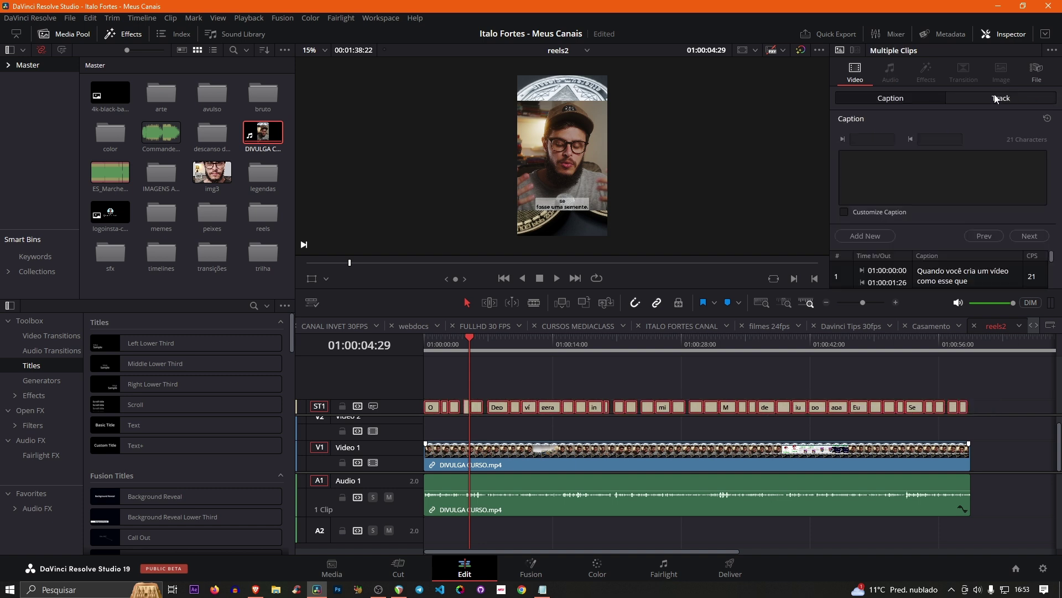
left_click(995, 99)
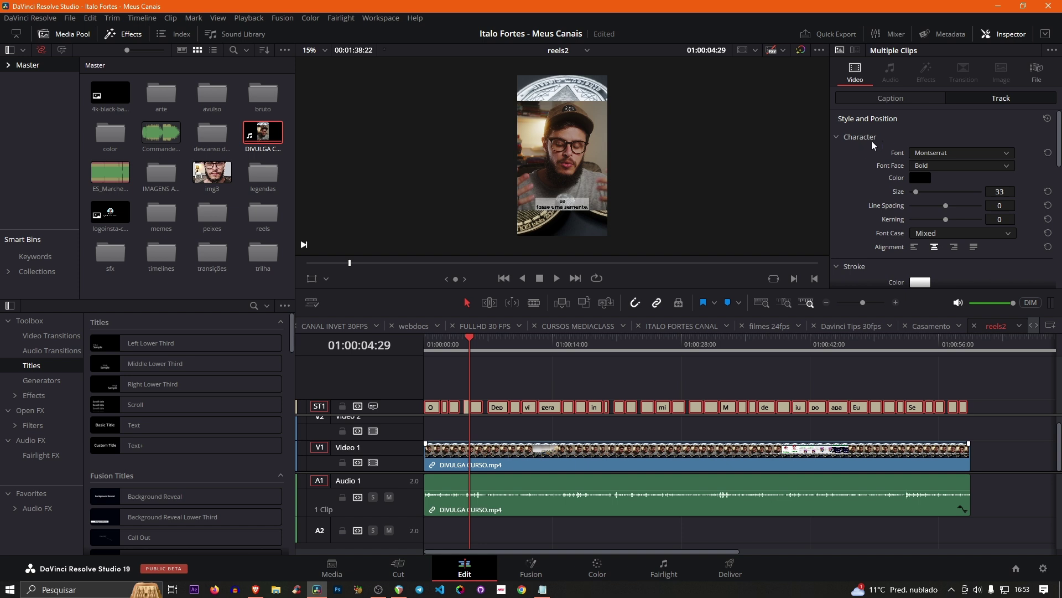
left_click(948, 154)
left_click(949, 154)
Step: On the Deliver page, set the subtitle export format to Burn into video and add the reels2 timeline to the render queue
left_click(727, 575)
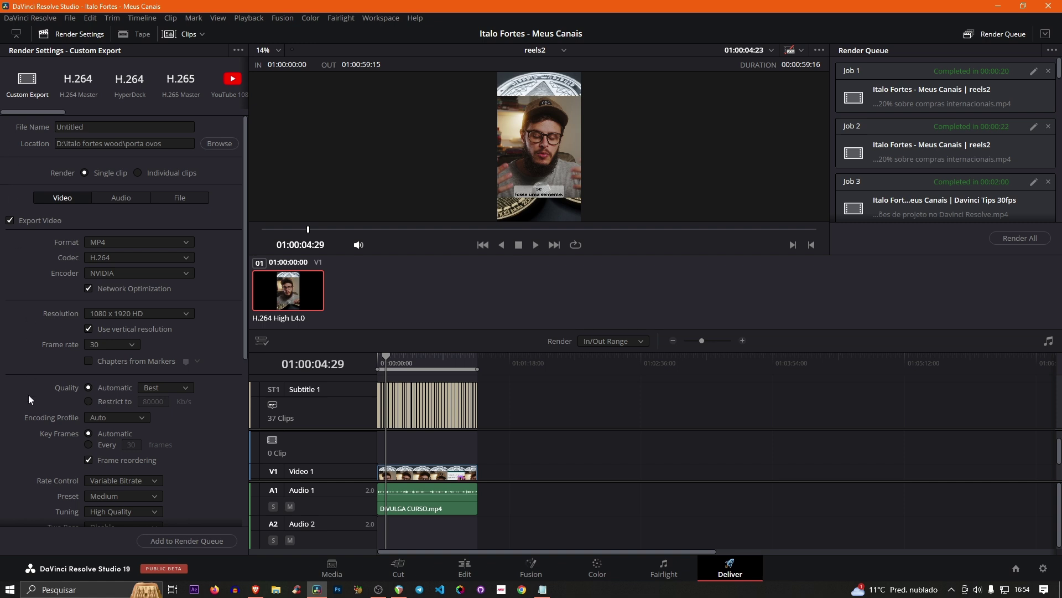
scroll(128, 306, "down", 5)
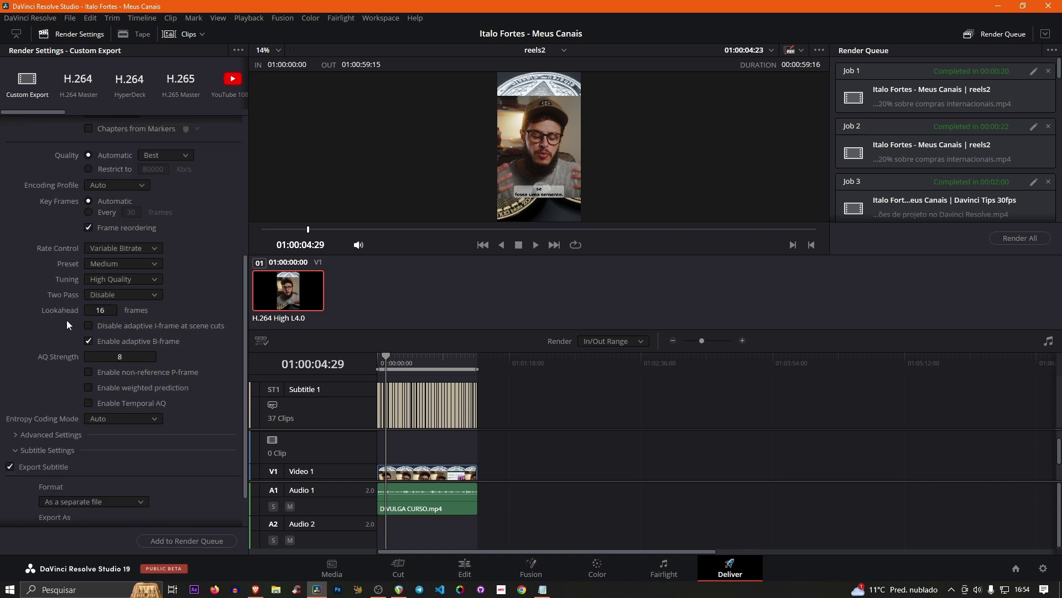
scroll(22, 404, "up", 2)
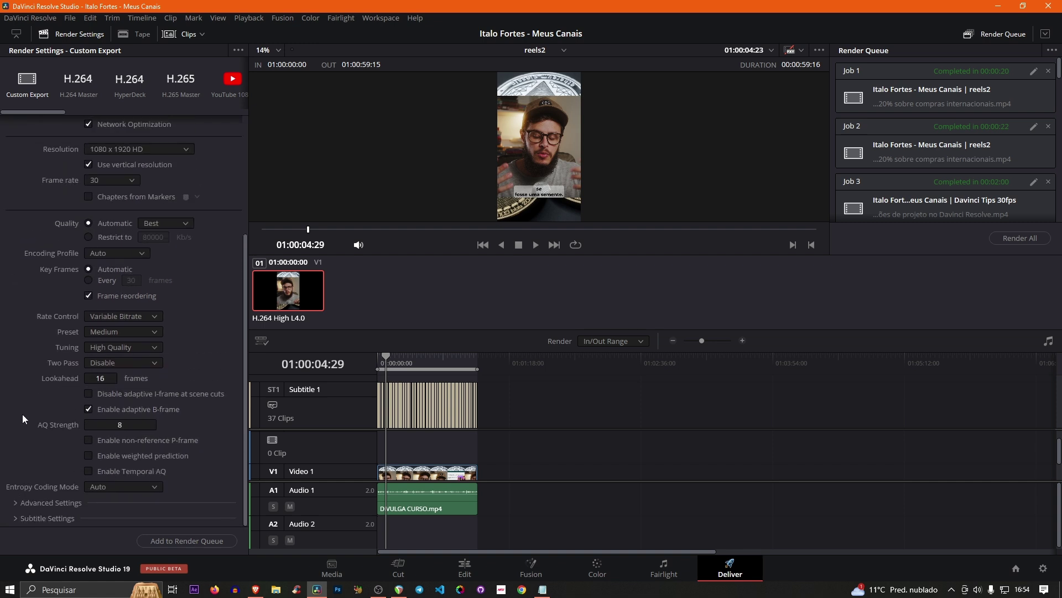
scroll(28, 497, "down", 2)
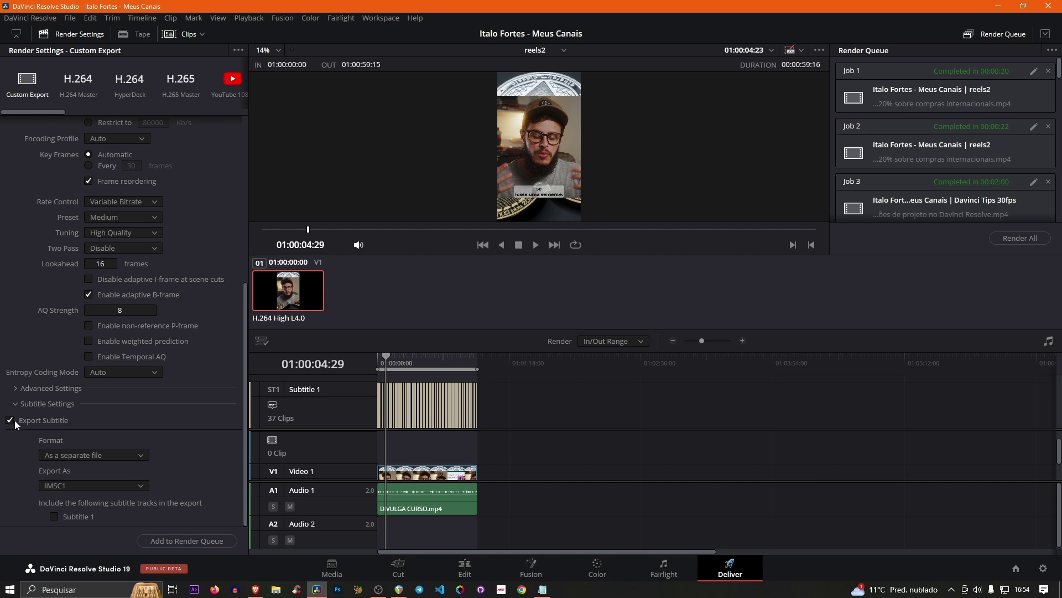
left_click(75, 457)
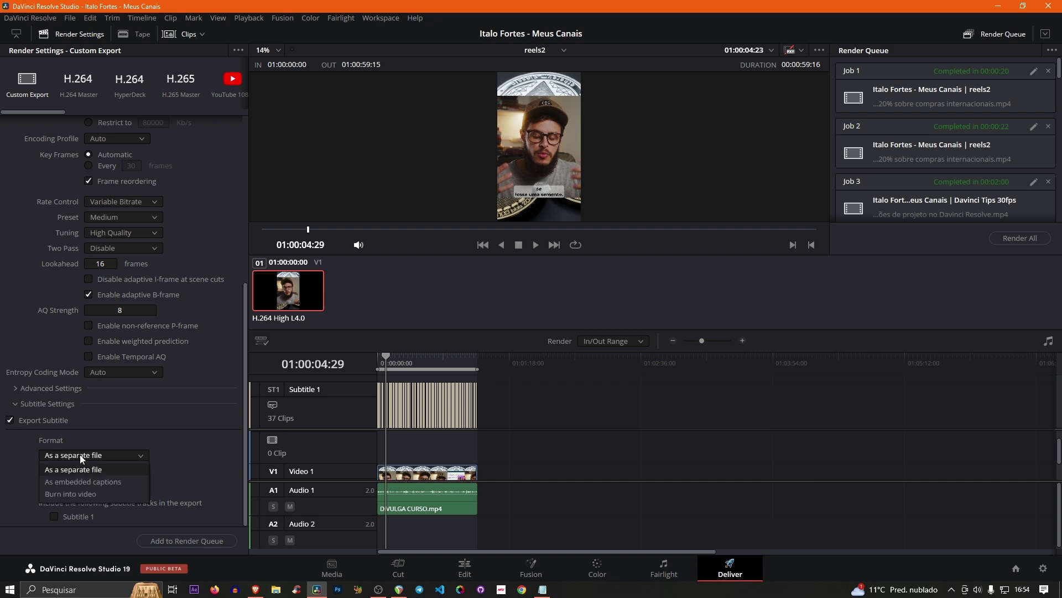
left_click(81, 496)
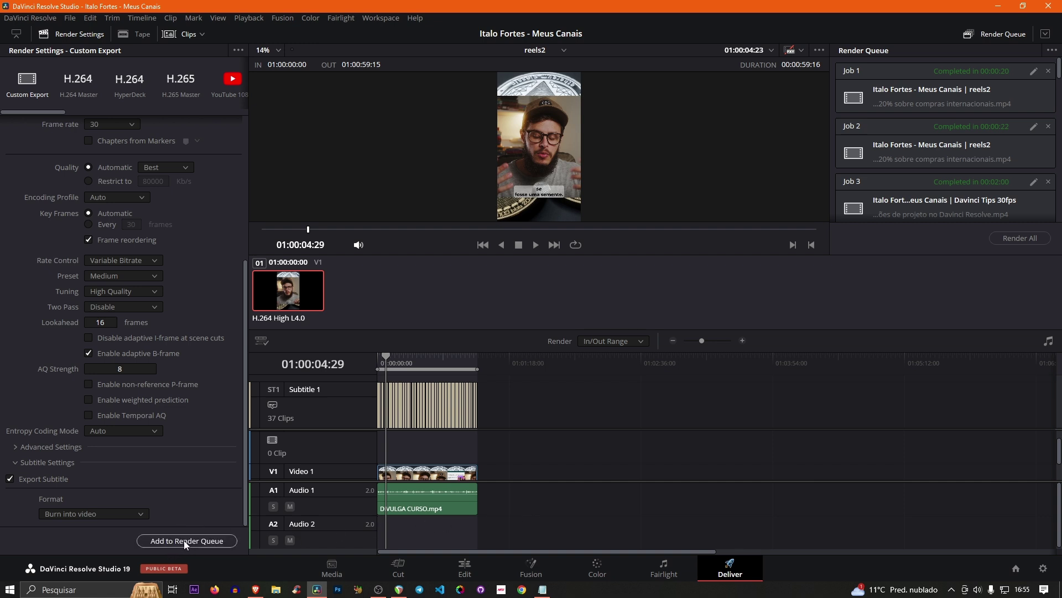
left_click(184, 540)
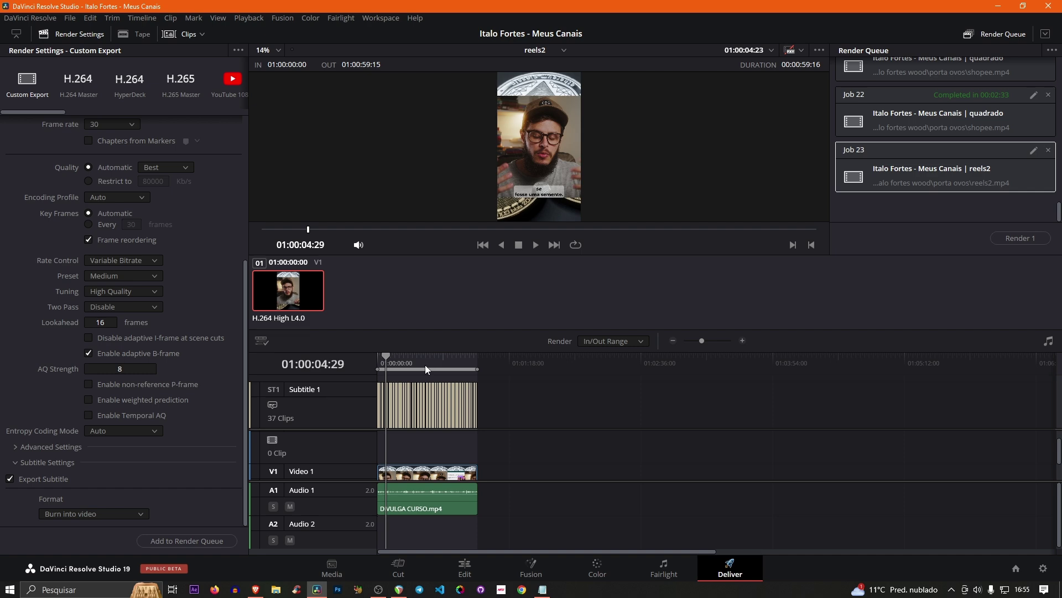
Step: Return to the reels2 timeline on the Edit page
key("shift+4")
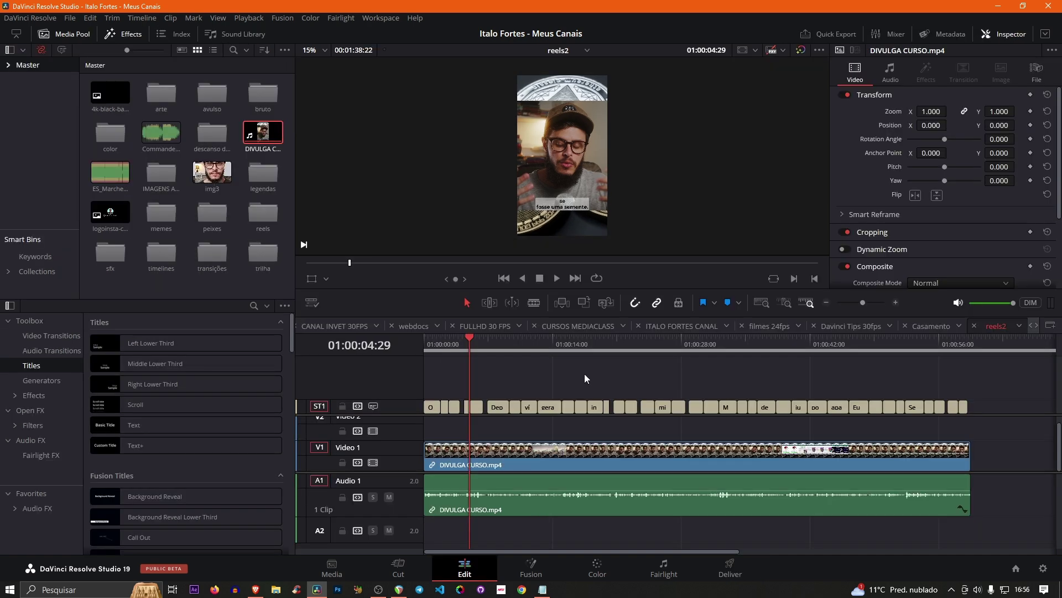